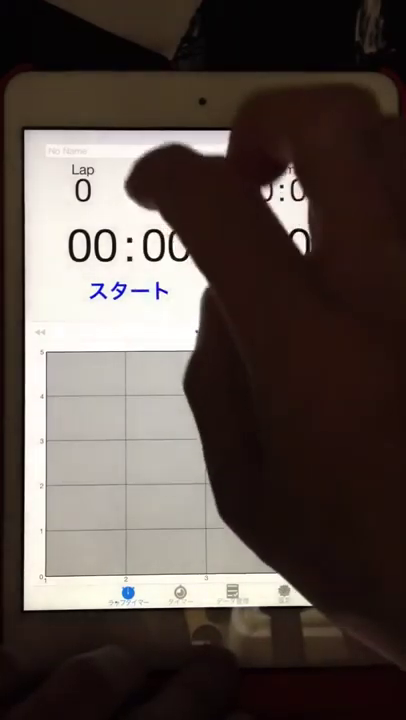
# Step: Time 34 rapid laps with スタート and ラップ, stopping the stopwatch at 11.4 seconds
pyautogui.click(129, 290)
pyautogui.click(277, 290)
pyautogui.click(277, 290)
pyautogui.click(277, 290)
pyautogui.click(277, 290)
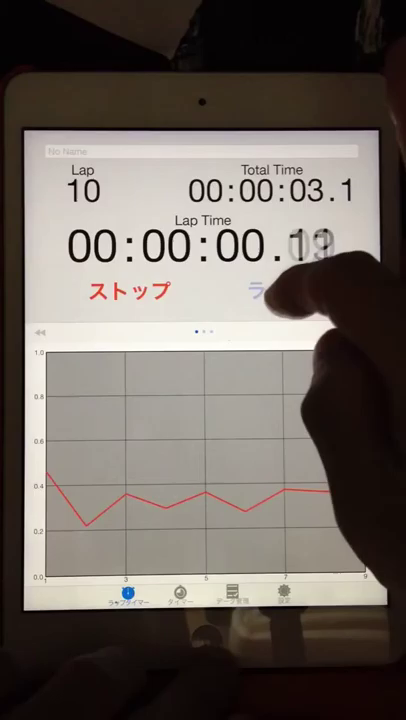
pyautogui.click(277, 290)
pyautogui.click(277, 290)
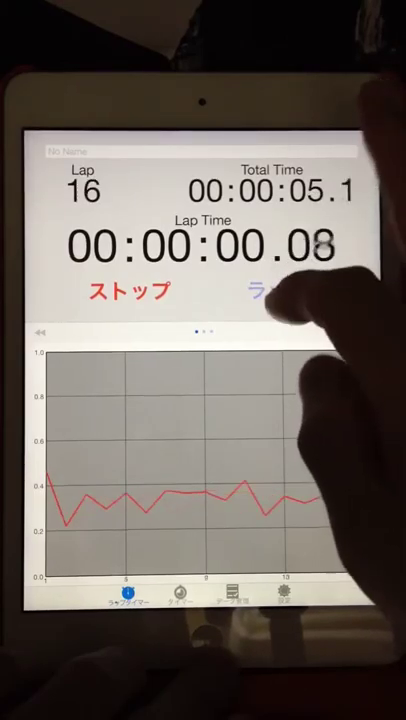
pyautogui.click(277, 290)
pyautogui.click(277, 290)
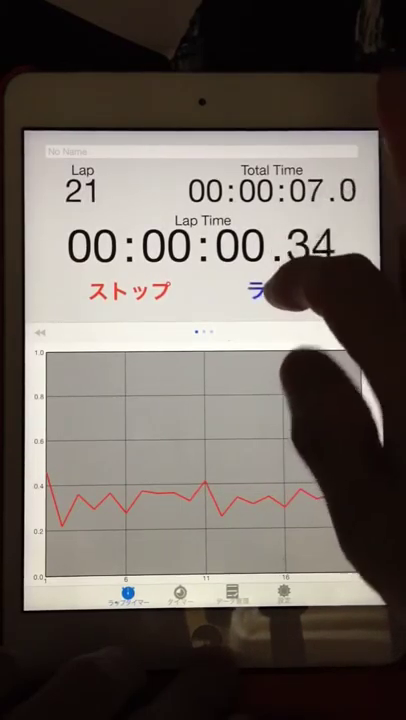
pyautogui.click(277, 290)
pyautogui.click(277, 290)
pyautogui.click(277, 290)
pyautogui.click(277, 290)
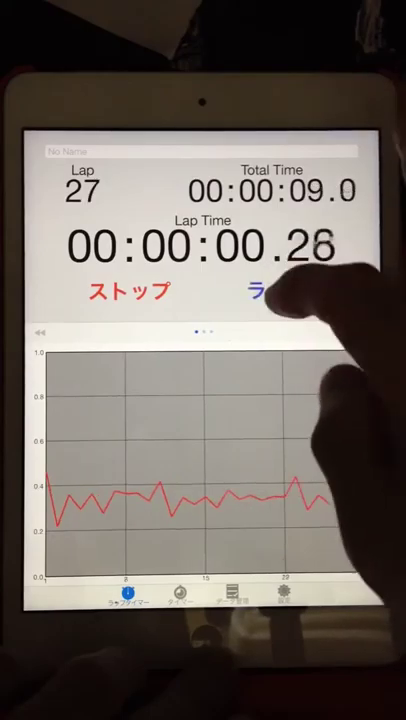
pyautogui.click(277, 290)
pyautogui.click(277, 290)
pyautogui.click(277, 290)
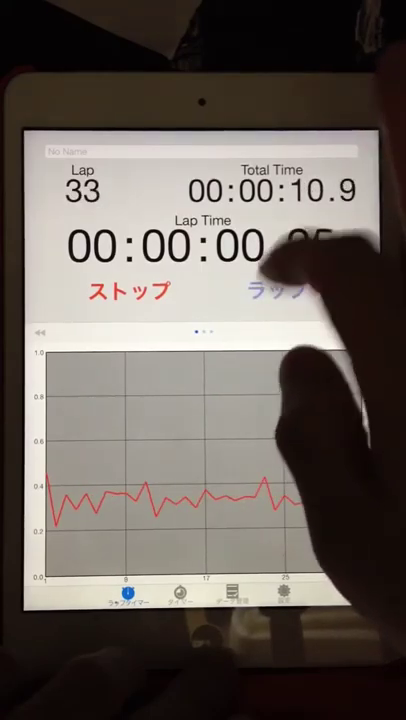
pyautogui.click(277, 290)
pyautogui.click(129, 290)
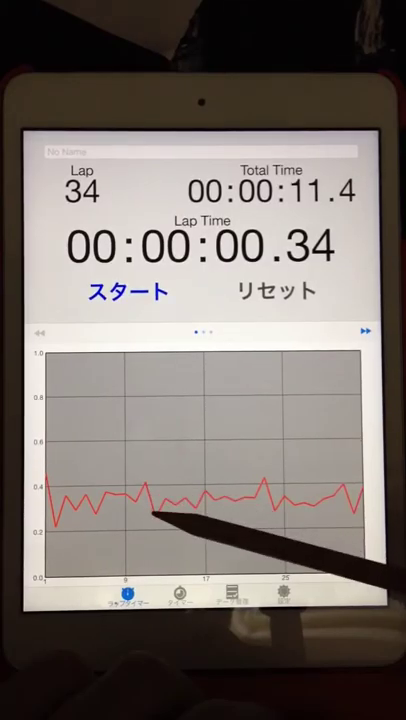
# Step: Page over to the lap-time list view shown beside a narrower graph
pyautogui.click(365, 330)
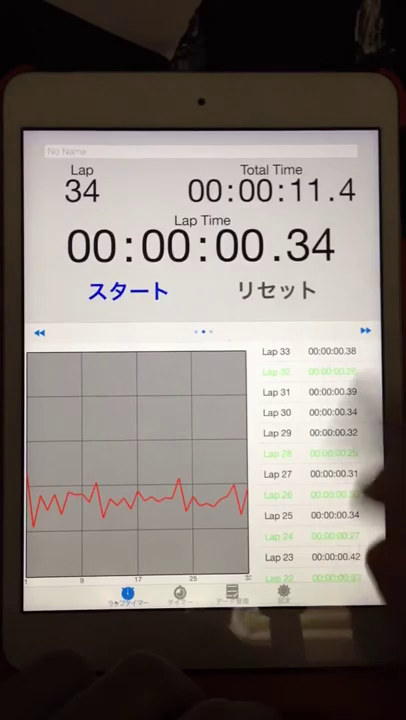
pyautogui.scroll(-5, 310, 460)
pyautogui.scroll(-5, 310, 460)
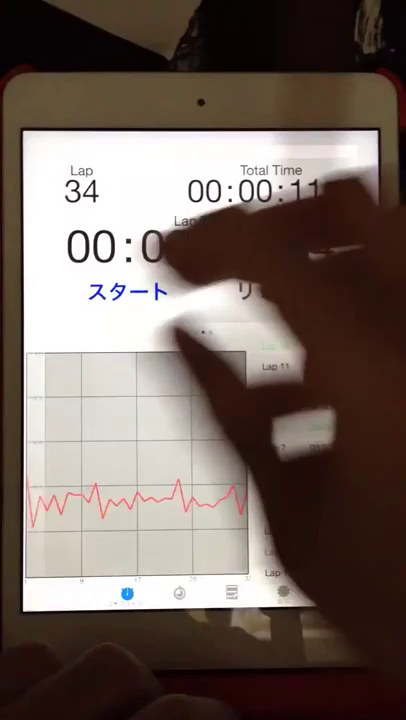
# Step: Swipe back to the full-width lap graph on a 0–1.0 second scale
pyautogui.moveTo(300, 420); pyautogui.dragTo(100, 420)
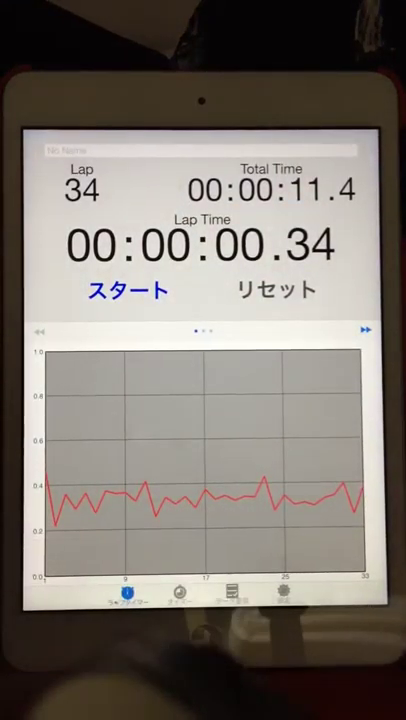